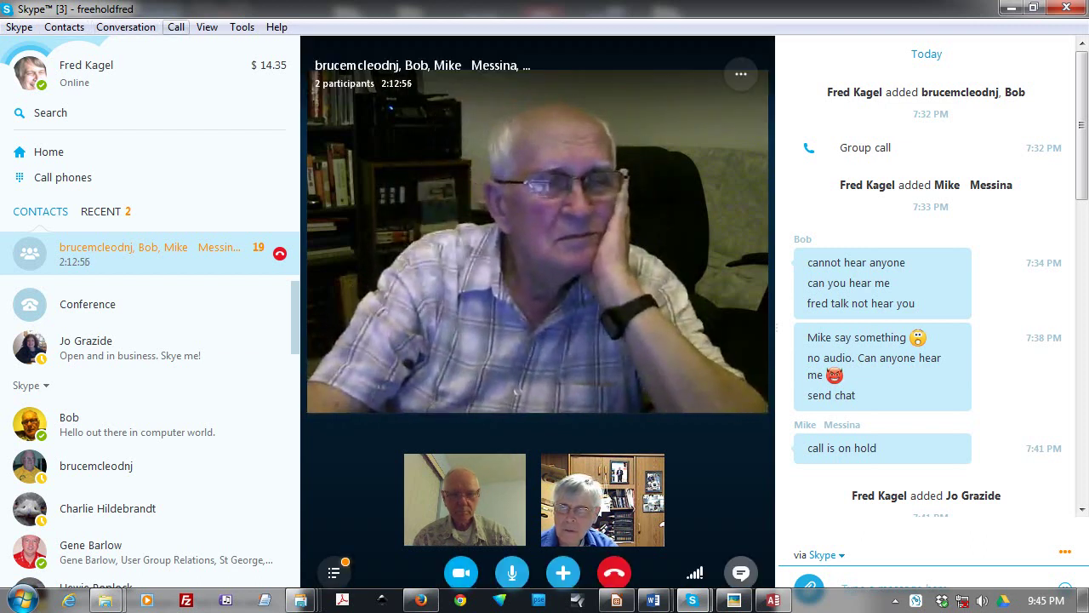
# Step: Start sharing the entire screen with the participants of the ongoing group call
pyautogui.click(176, 26)
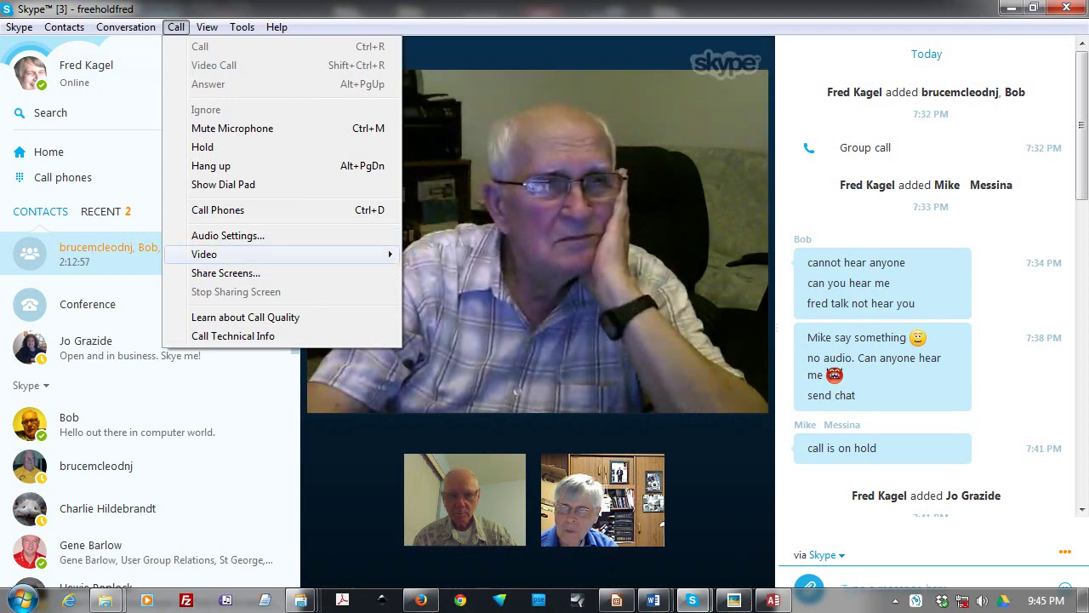
pyautogui.click(225, 272)
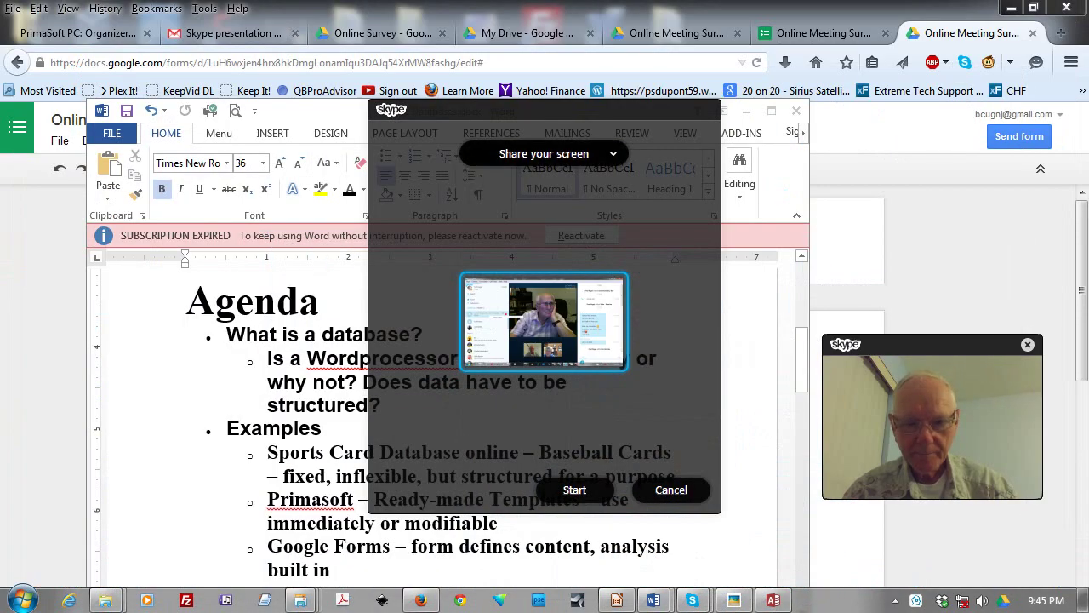
pyautogui.click(613, 153)
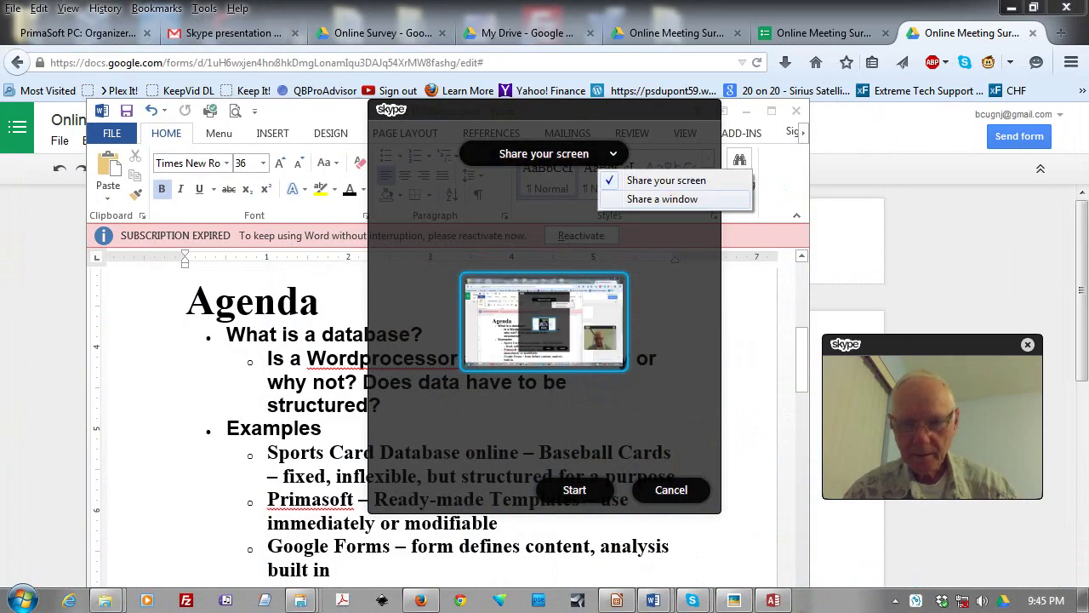
pyautogui.press('Escape')
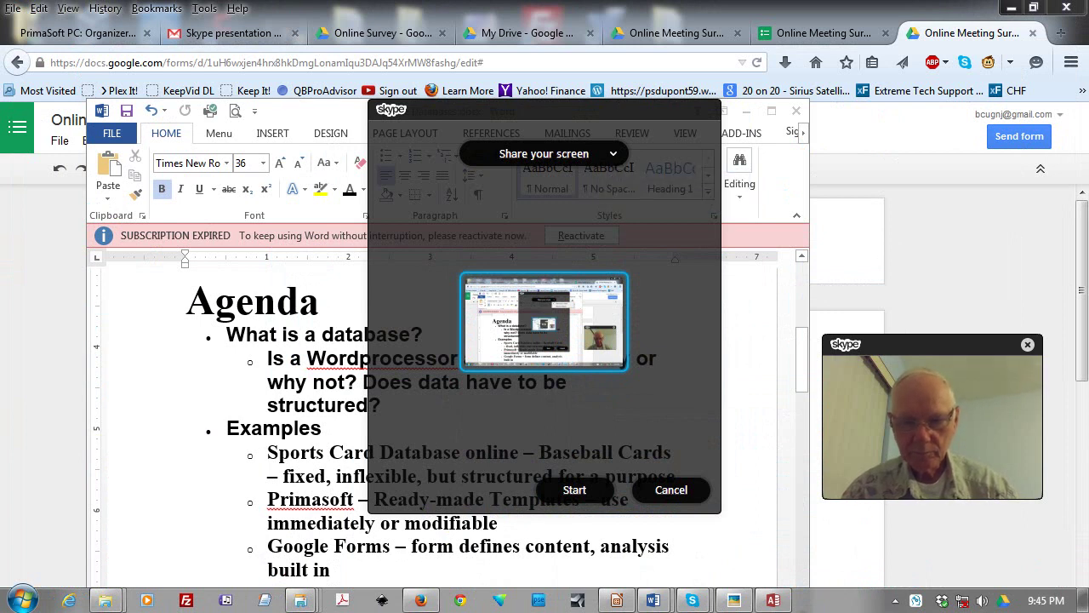
pyautogui.press('Return')
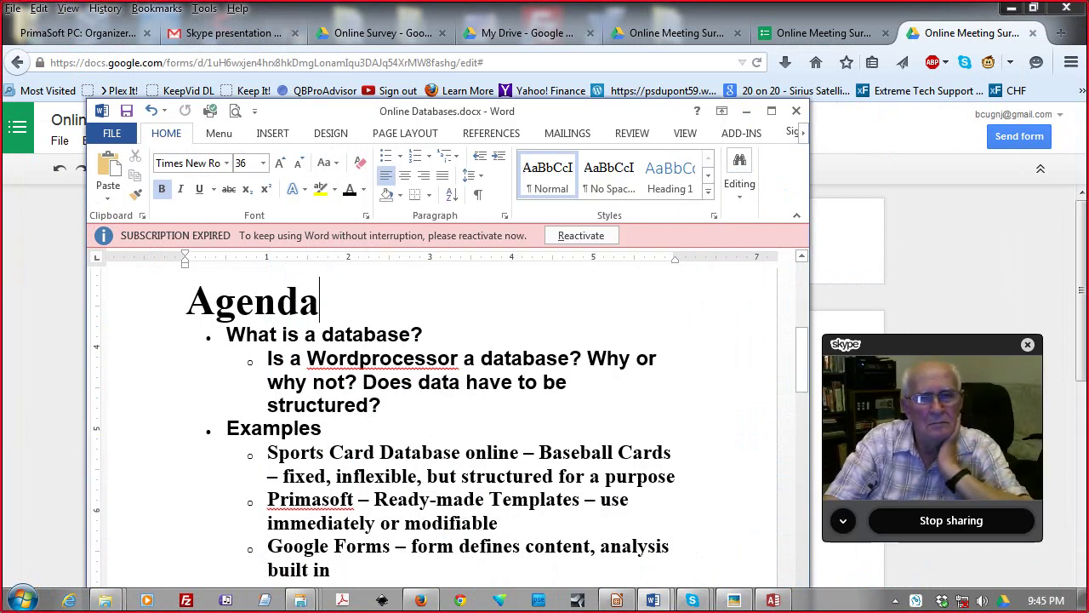
# Step: Close the survey form, Google Drive and Gmail tabs in the web browser and clear the browser window off the desktop
pyautogui.click(1032, 33)
pyautogui.click(1032, 32)
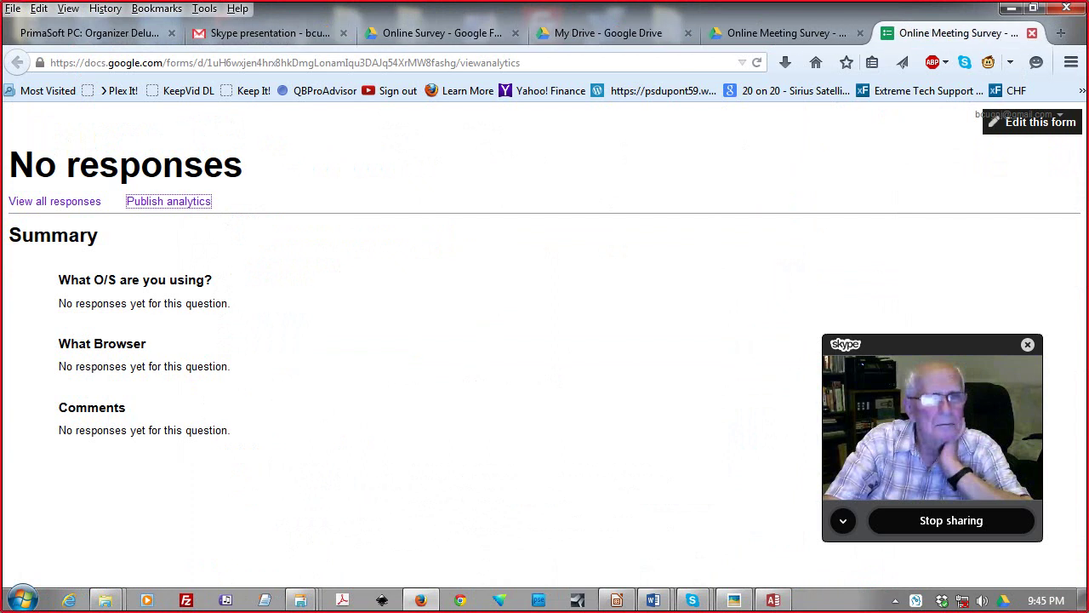
pyautogui.click(1032, 32)
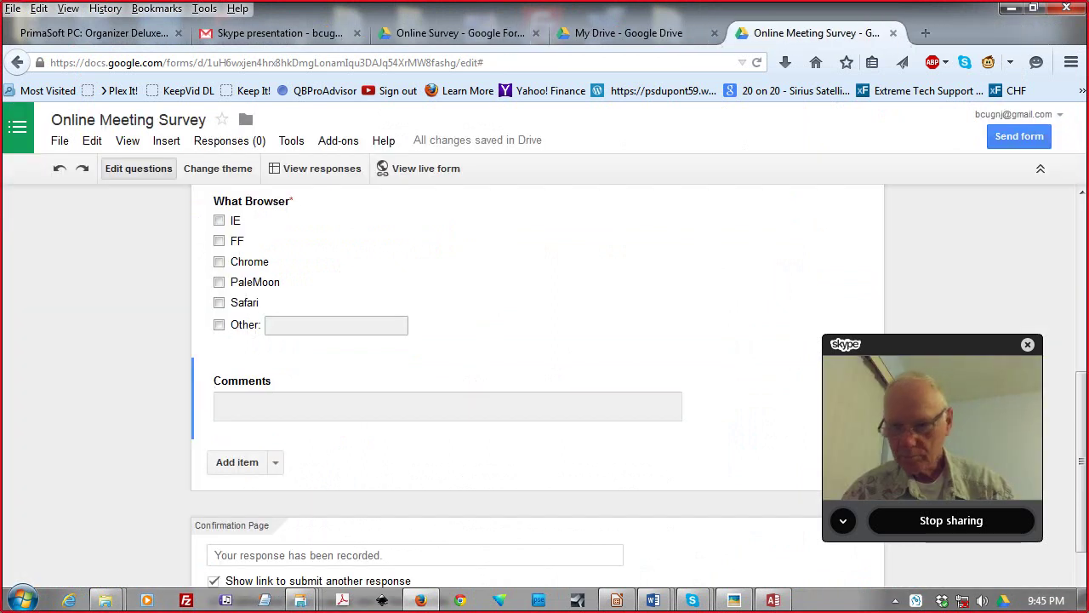
pyautogui.click(892, 33)
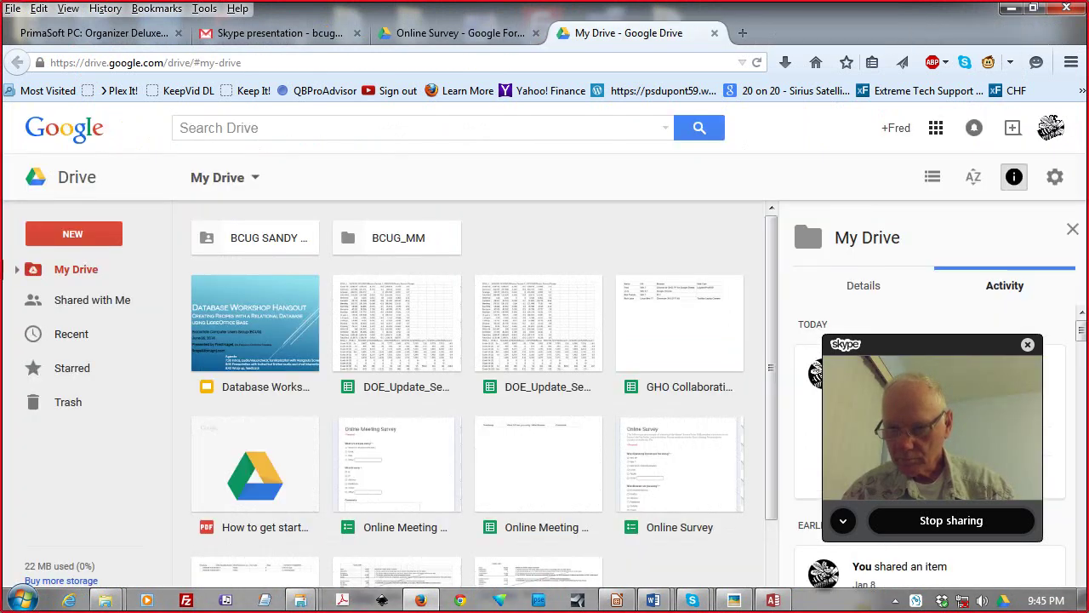
pyautogui.click(714, 33)
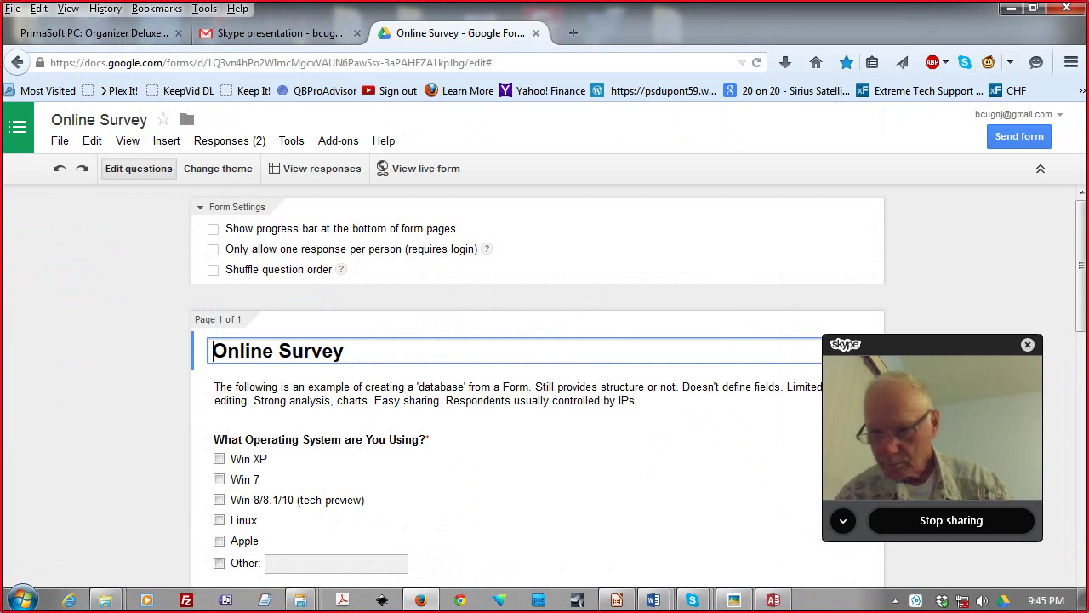
pyautogui.click(535, 33)
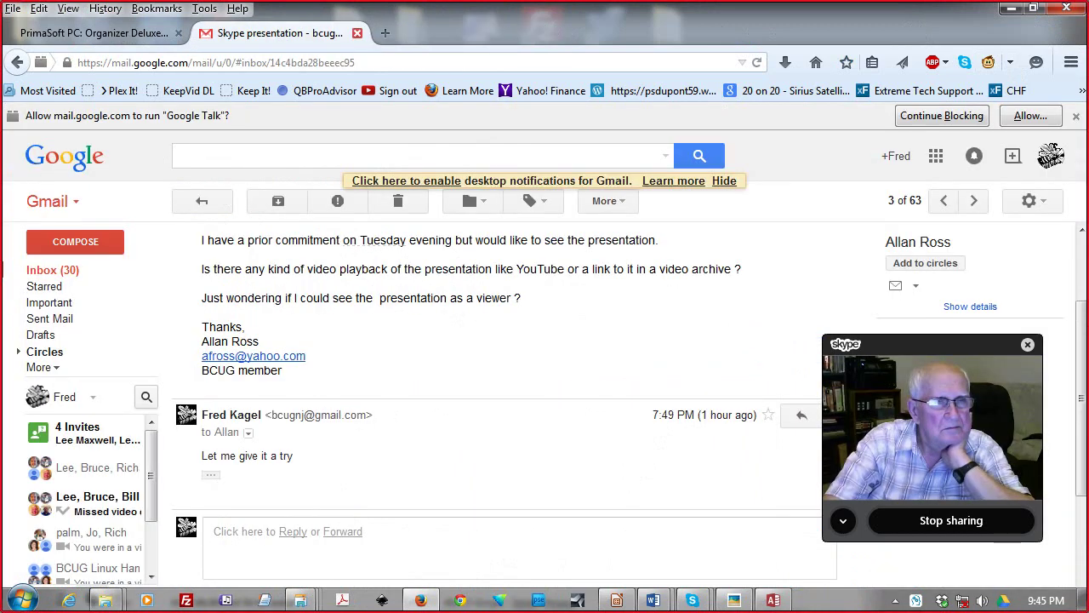
pyautogui.click(356, 32)
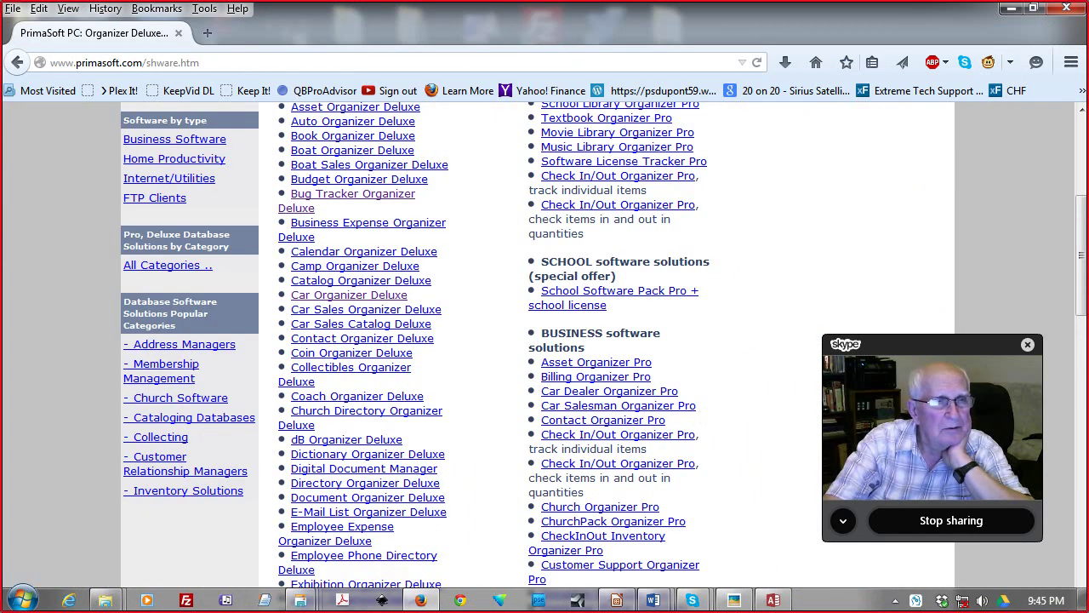
pyautogui.press('super+Down')
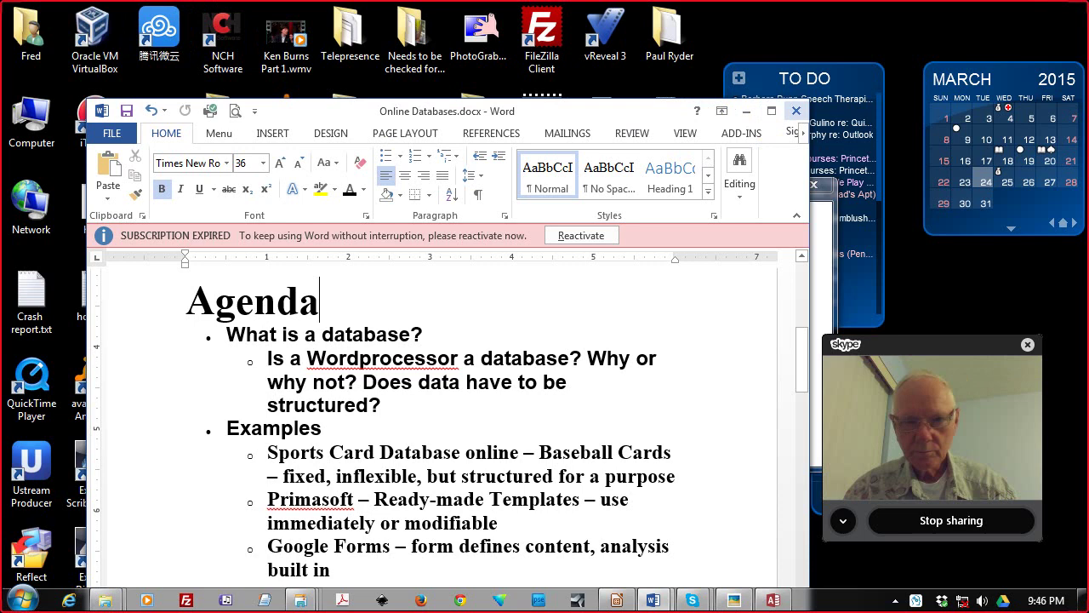
# Step: Close the Online Databases.docx document without saving its changes, and close the open contact profile window
pyautogui.click(796, 111)
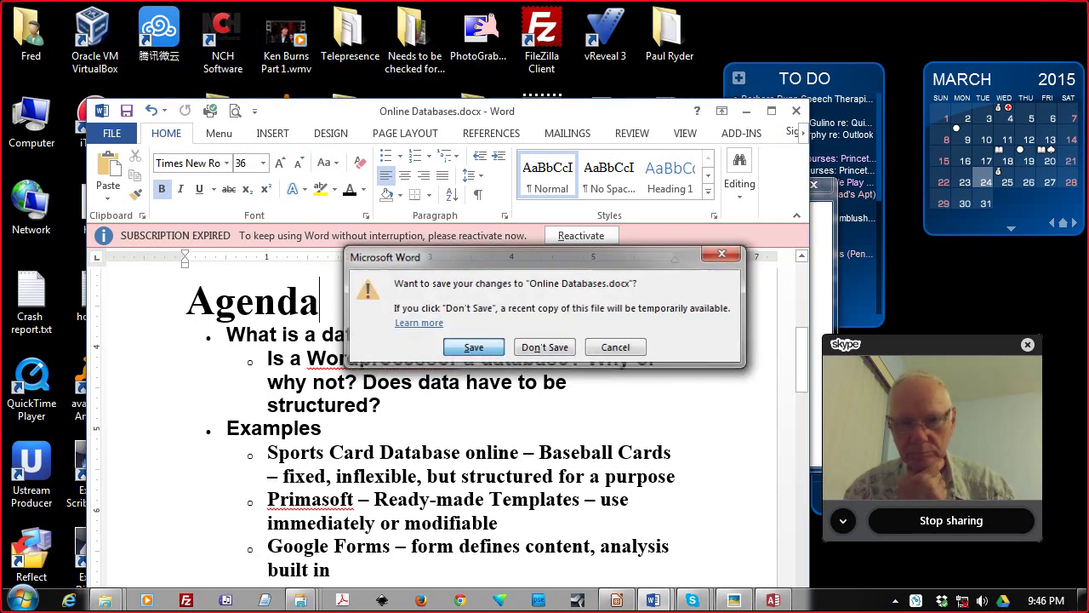
pyautogui.click(544, 347)
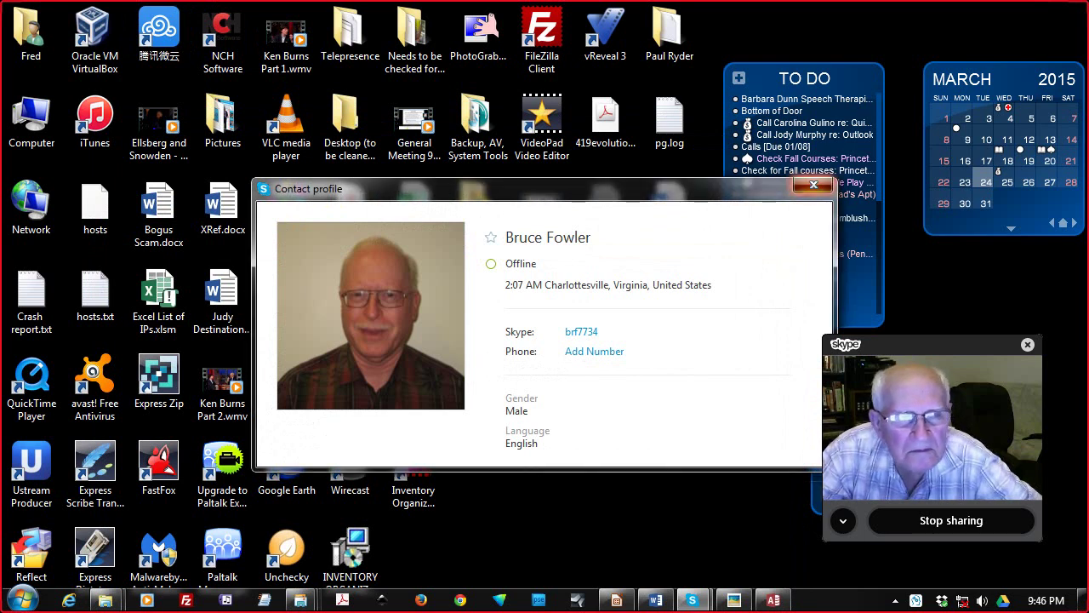
pyautogui.click(813, 185)
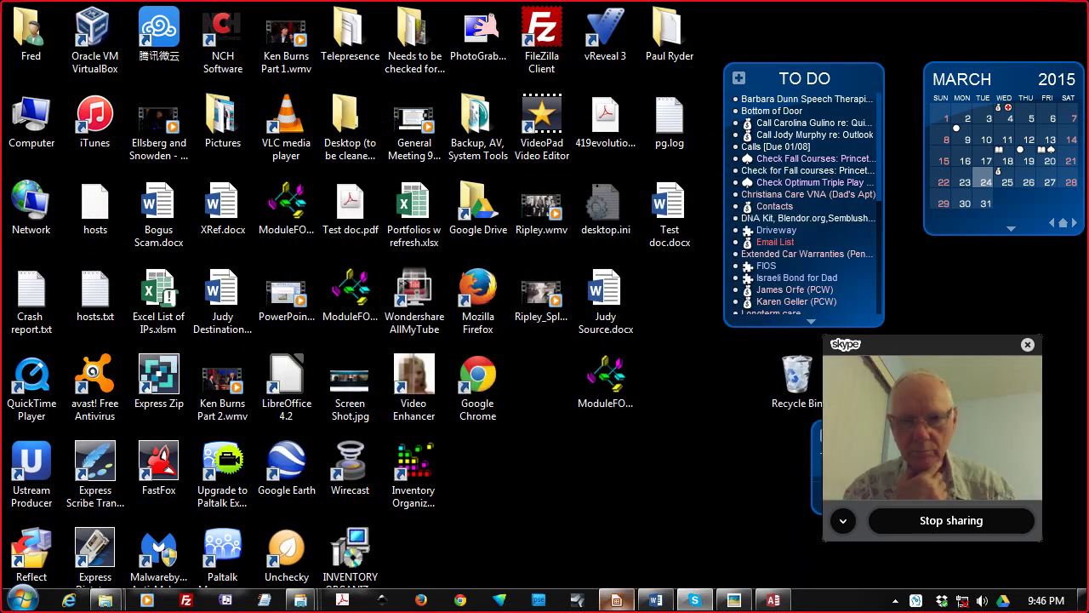
# Step: Switch to the main Skype window and open the audio settings in its options
pyautogui.hotkey('alt', 'Tab')
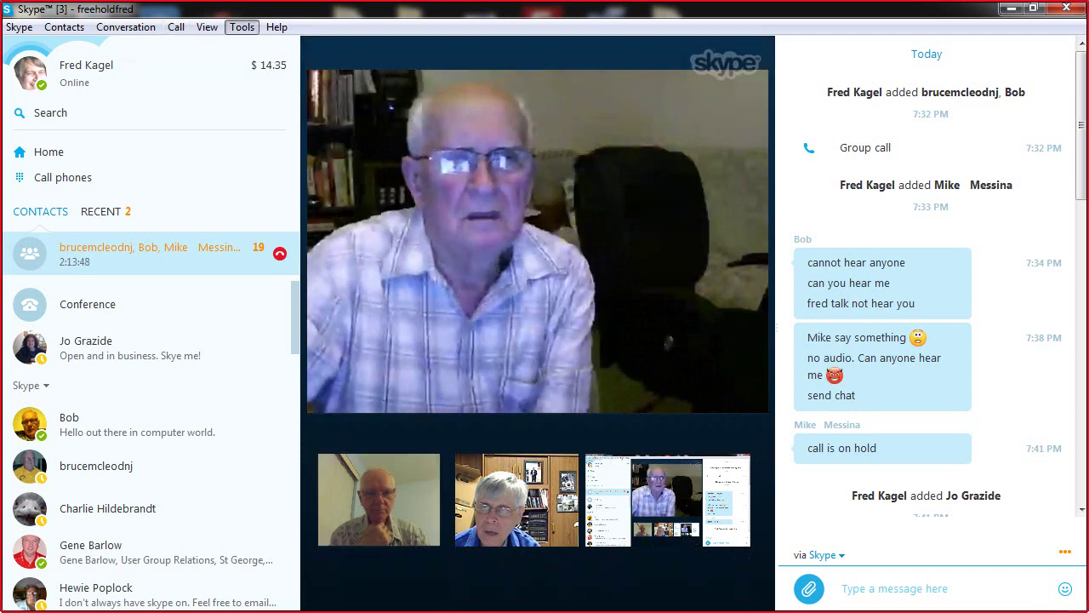
pyautogui.click(241, 26)
pyautogui.click(275, 97)
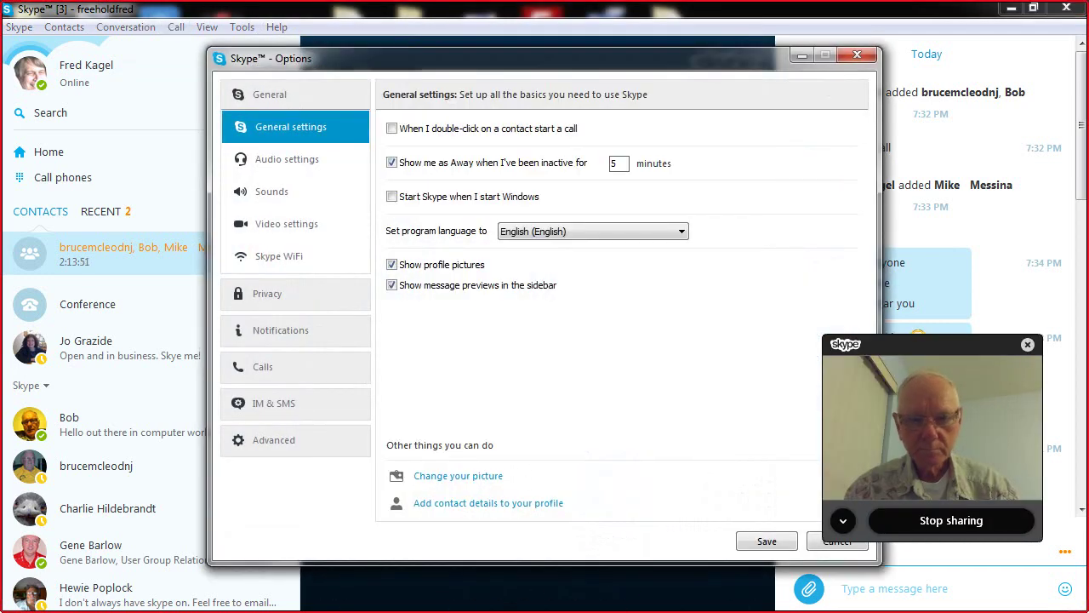
pyautogui.click(287, 160)
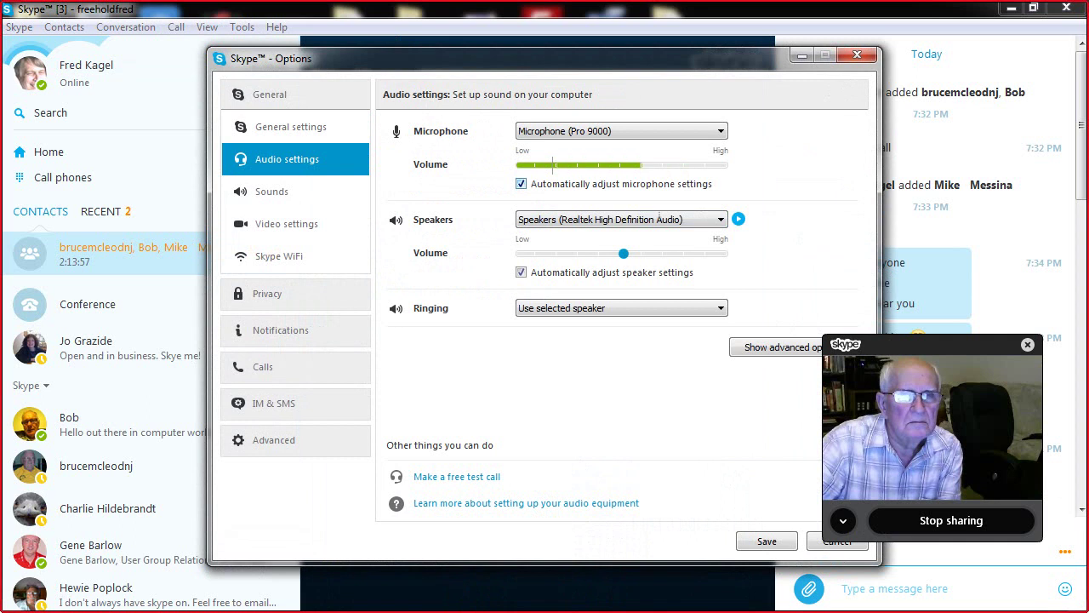
# Step: Turn off automatic microphone adjustment, raise the microphone volume slightly, and turn automatic adjustment back on
pyautogui.click(521, 184)
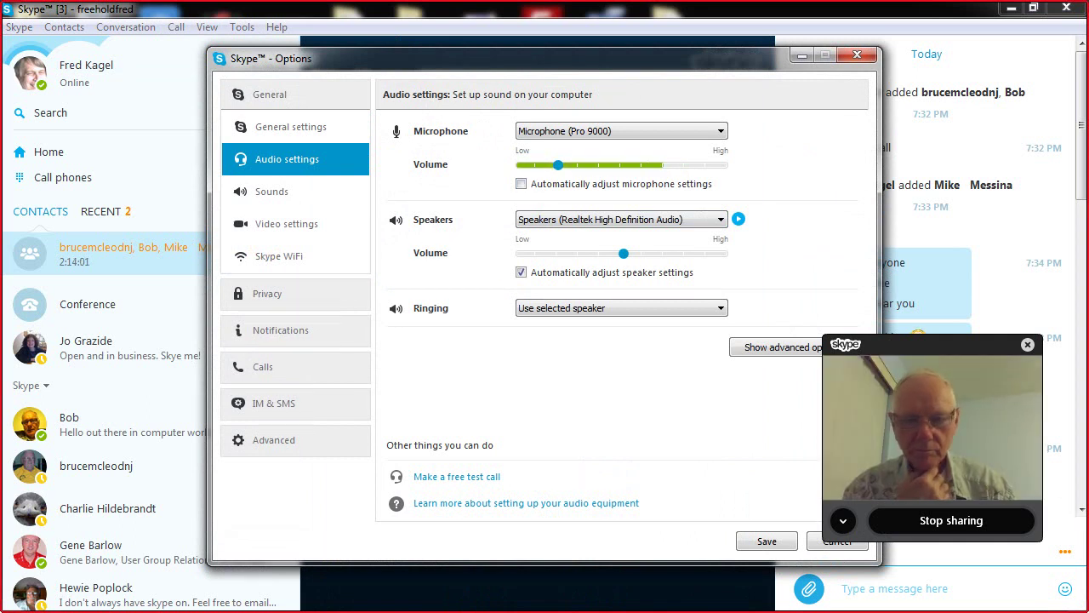
pyautogui.moveTo(559, 164)
pyautogui.mouseDown()
pyautogui.moveTo(634, 164)
pyautogui.moveTo(566, 164)
pyautogui.mouseUp()
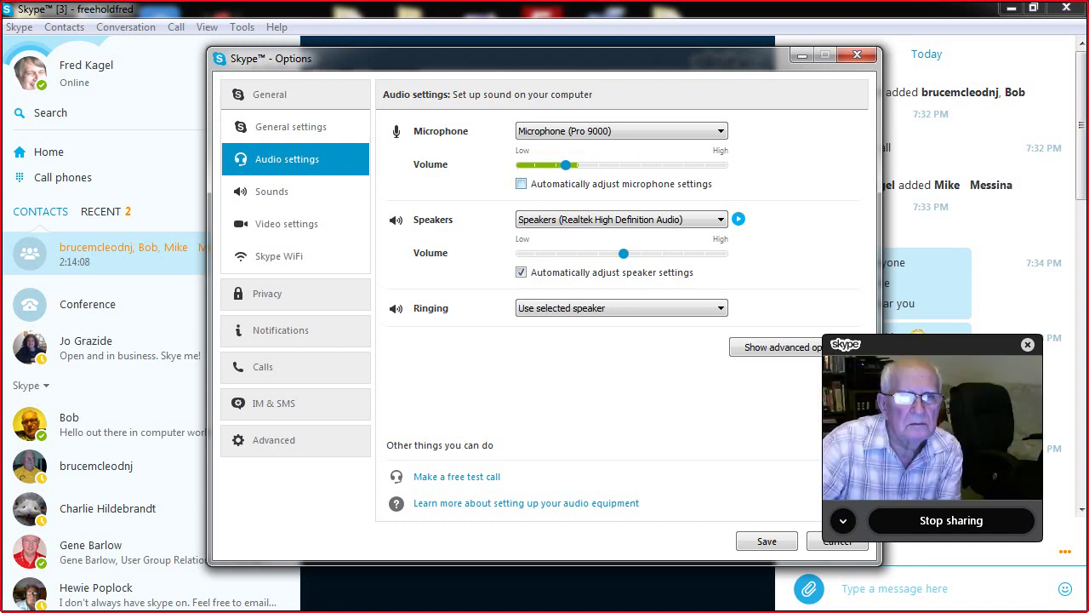
pyautogui.click(521, 183)
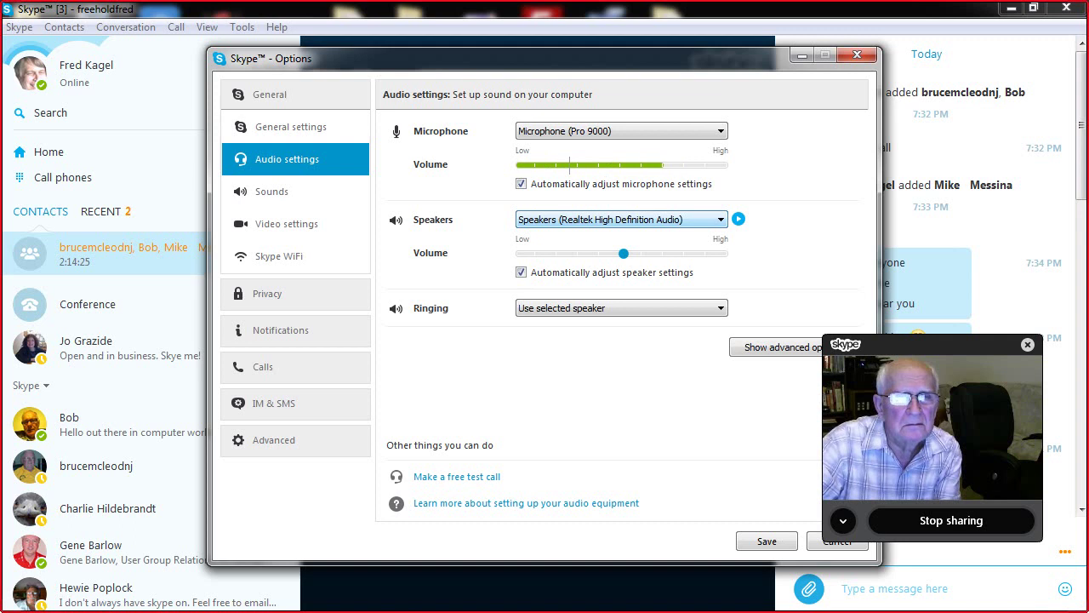
# Step: Look through the available speaker output devices while keeping Speakers (Realtek High Definition Audio) selected
pyautogui.click(621, 219)
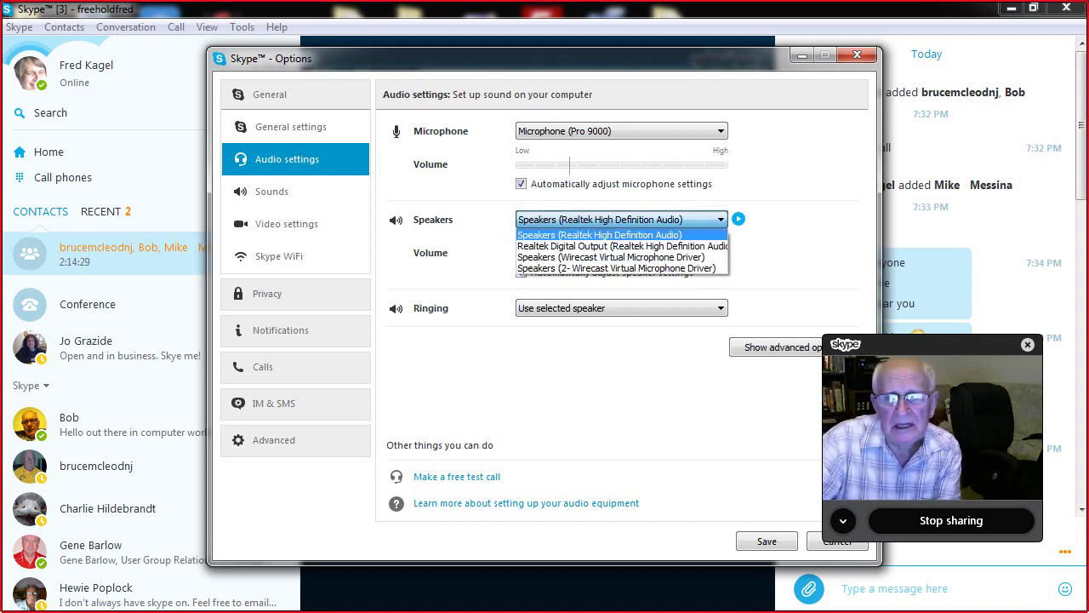
pyautogui.press('Return')
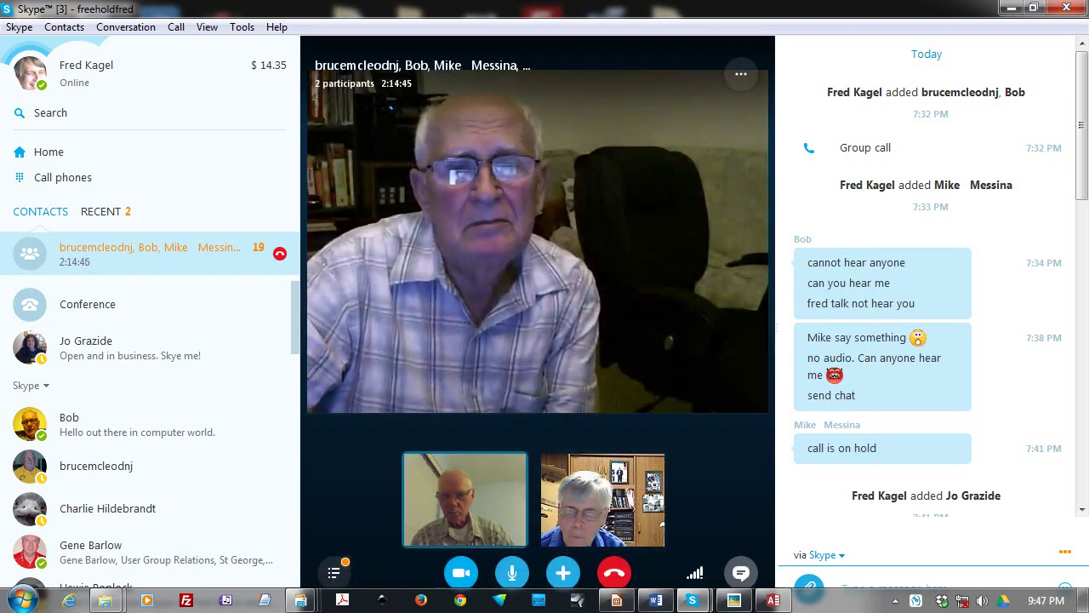
# Step: Share the entire screen with the call participants again so that the audio settings can be shown
pyautogui.click(176, 27)
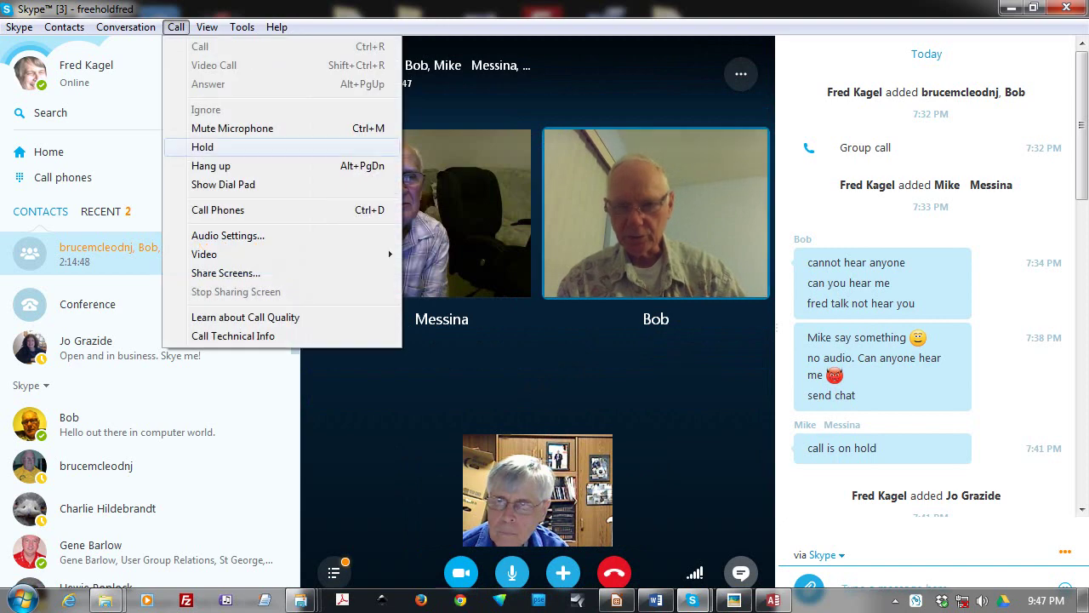
pyautogui.click(225, 272)
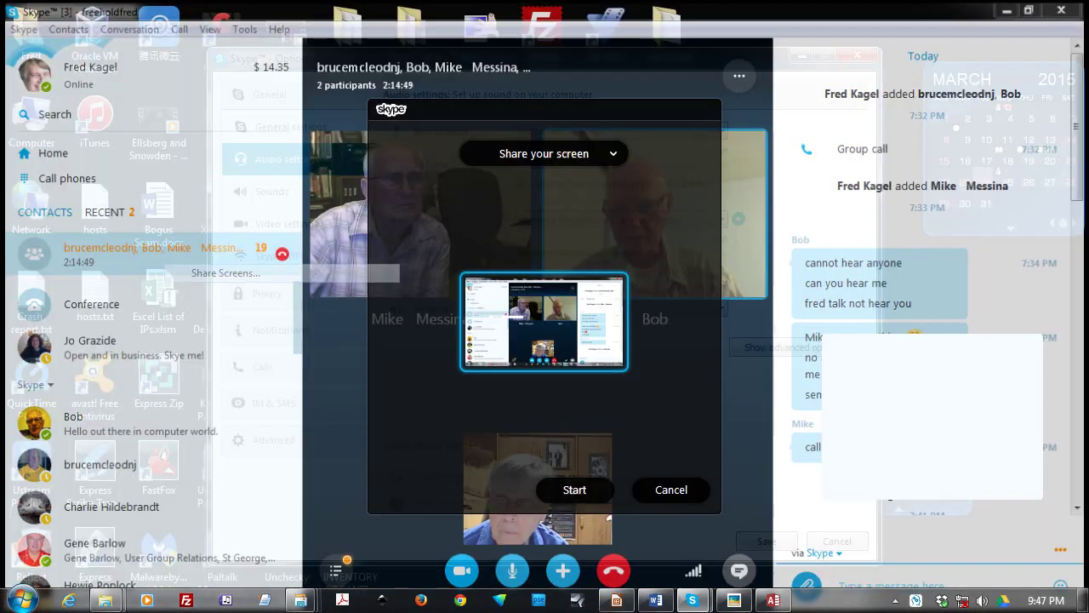
pyautogui.click(562, 489)
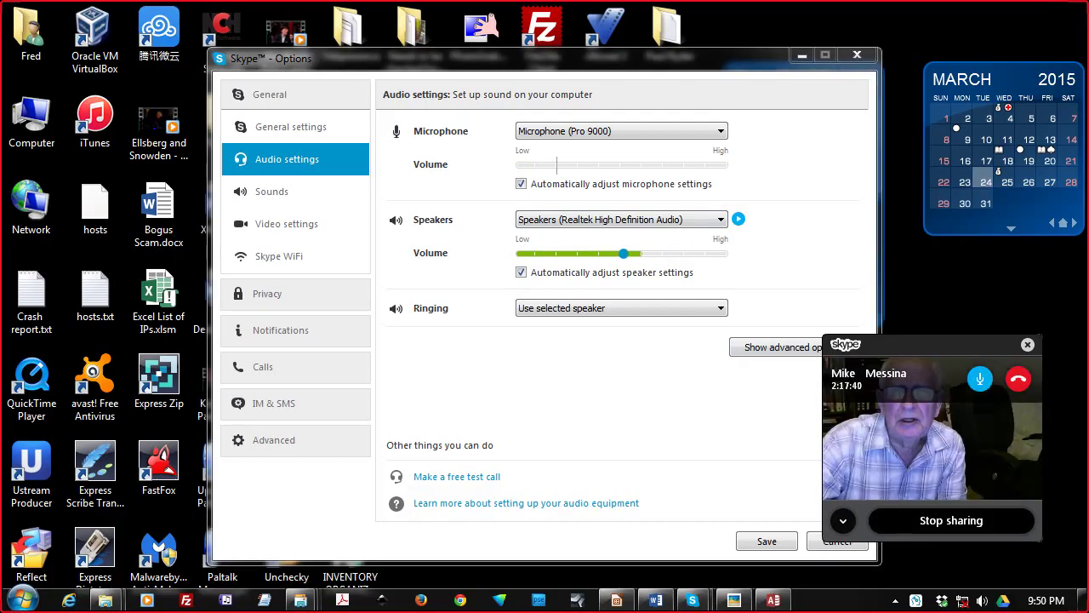
# Step: Return to the full call window and review the available conversation and call commands
pyautogui.click(931, 426)
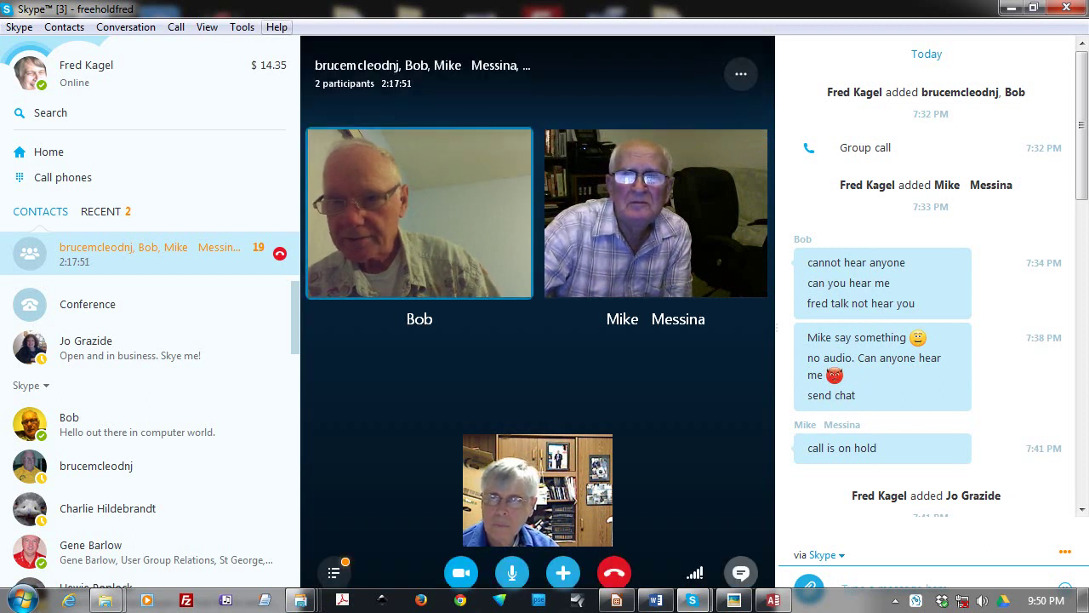
pyautogui.click(242, 27)
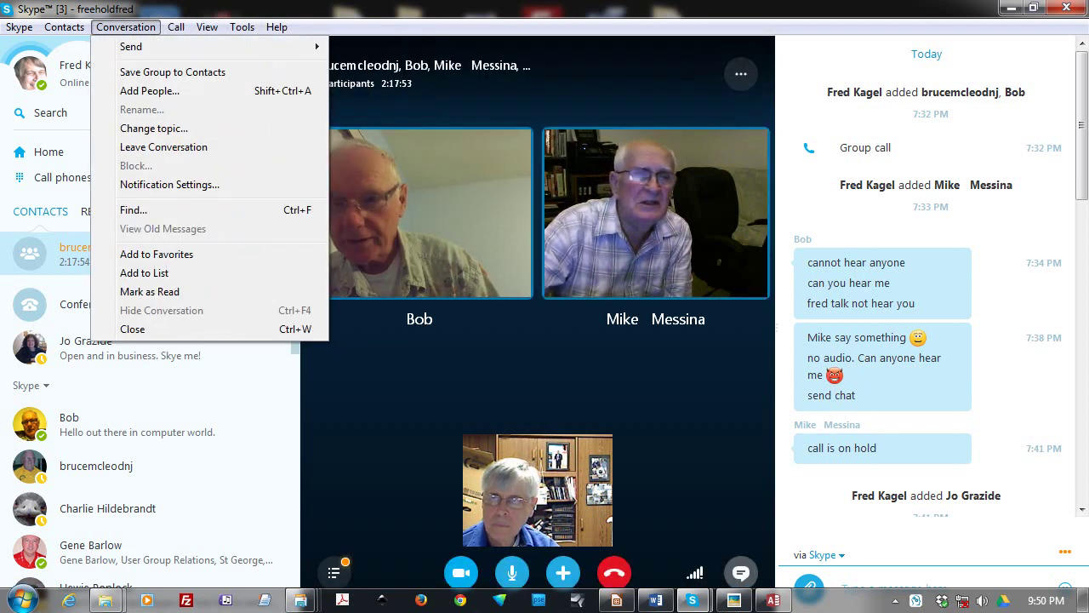
pyautogui.moveTo(176, 26)
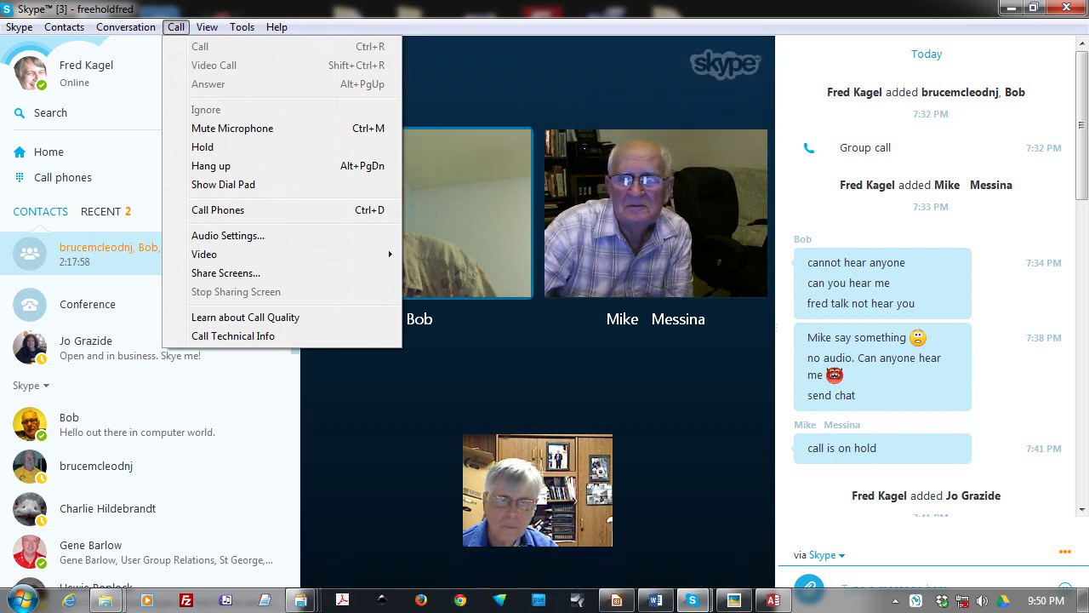
pyautogui.press('Escape')
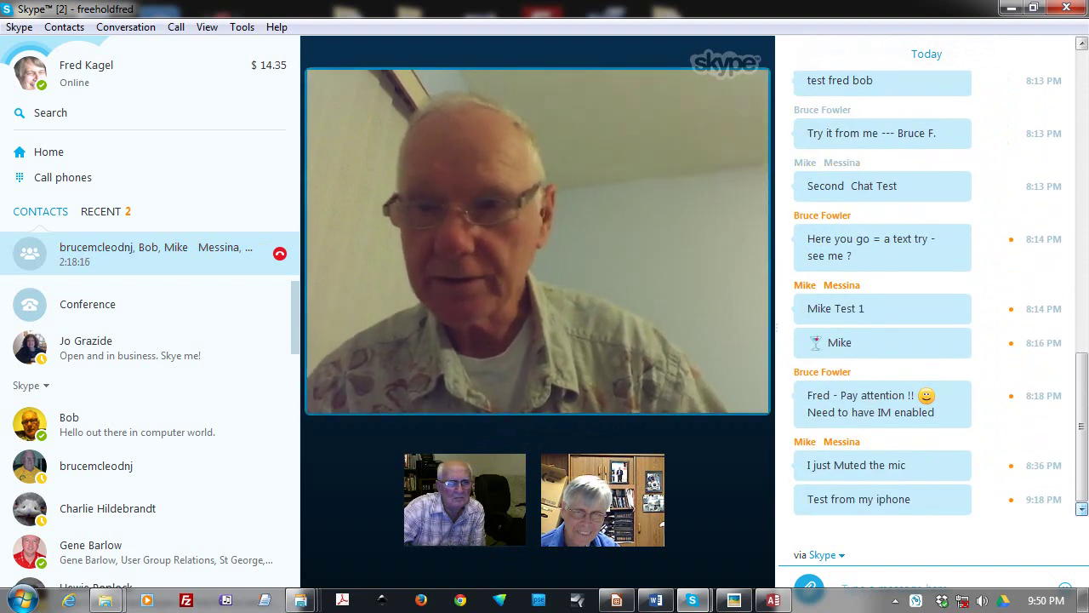
# Step: Review the group call's chat history, from the earliest messages of the day through the latest ones
pyautogui.scroll(15, 883, 297)
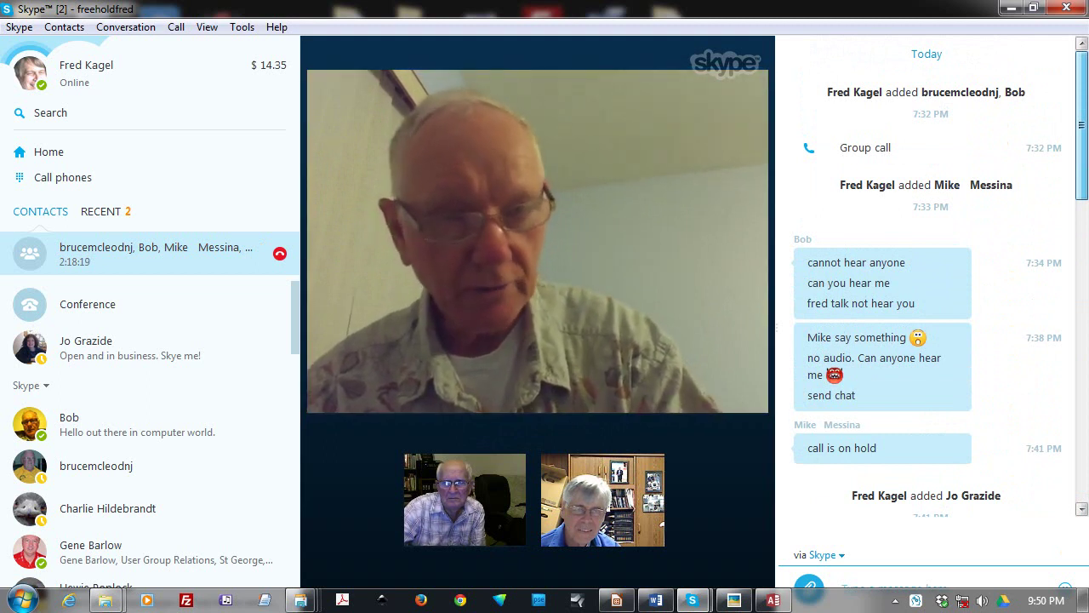
pyautogui.scroll(-3, 883, 298)
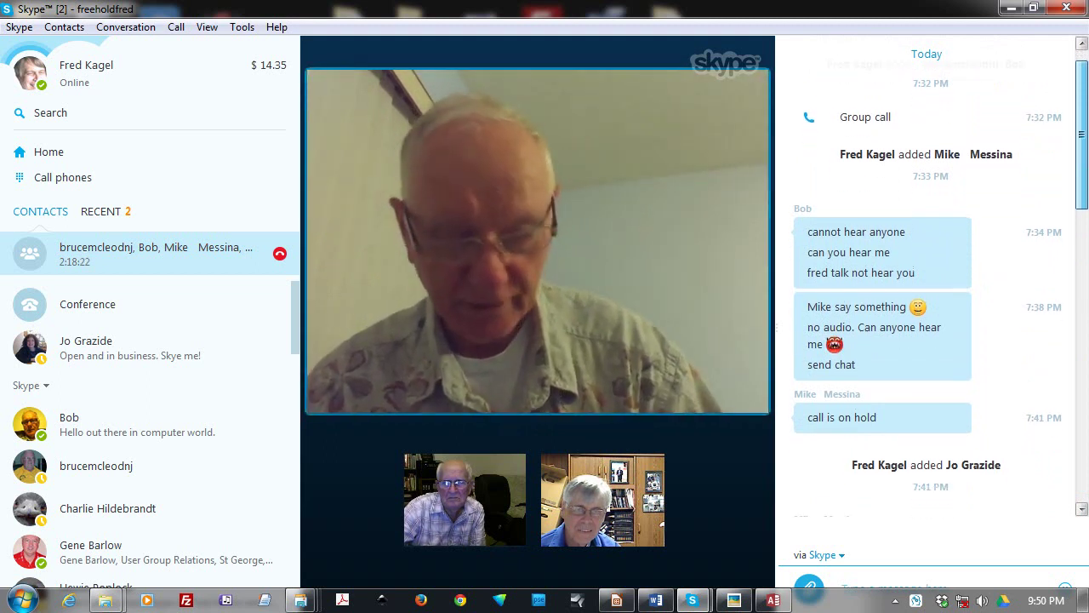
pyautogui.scroll(3, 883, 298)
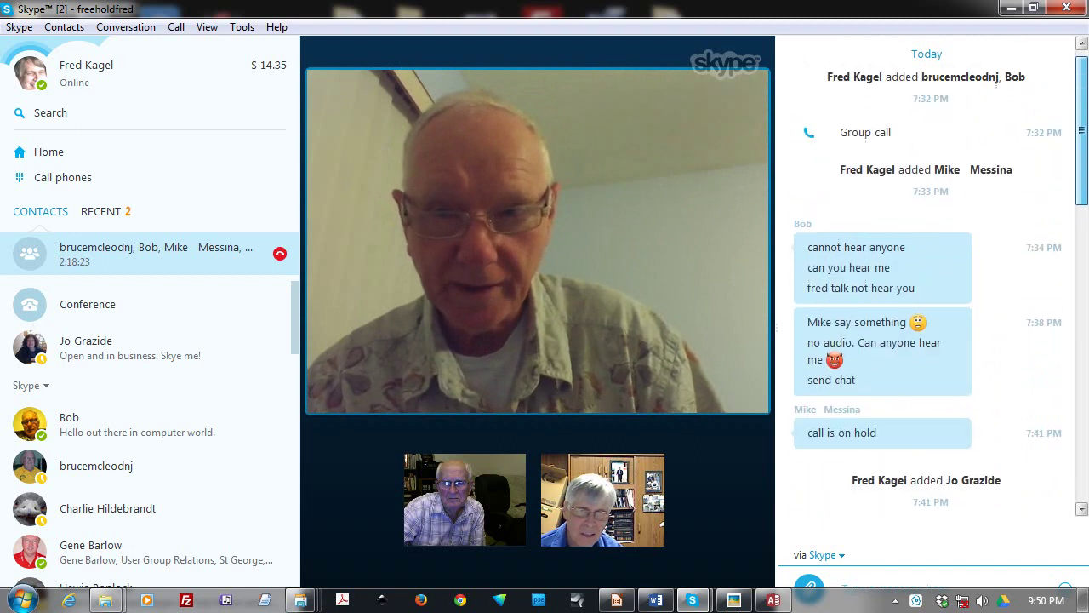
pyautogui.scroll(-5, 929, 279)
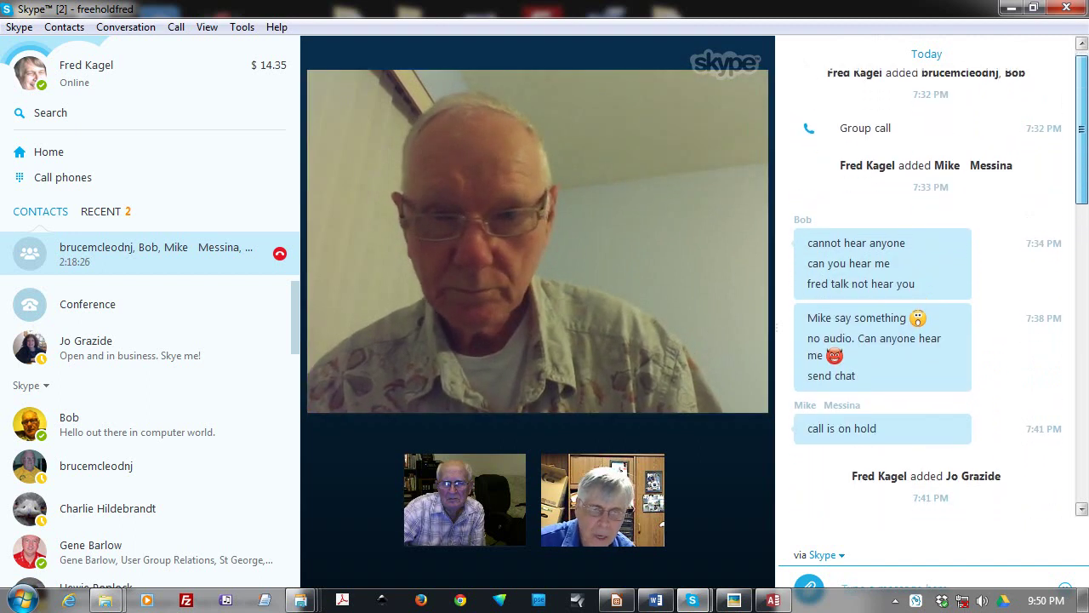
pyautogui.scroll(-7, 929, 289)
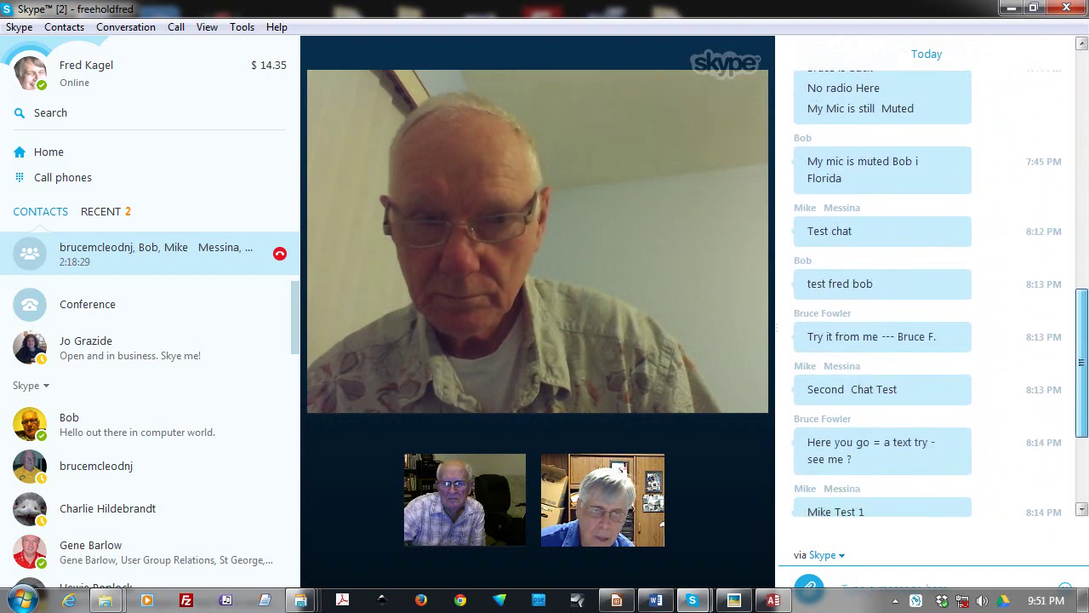
pyautogui.scroll(-3, 883, 294)
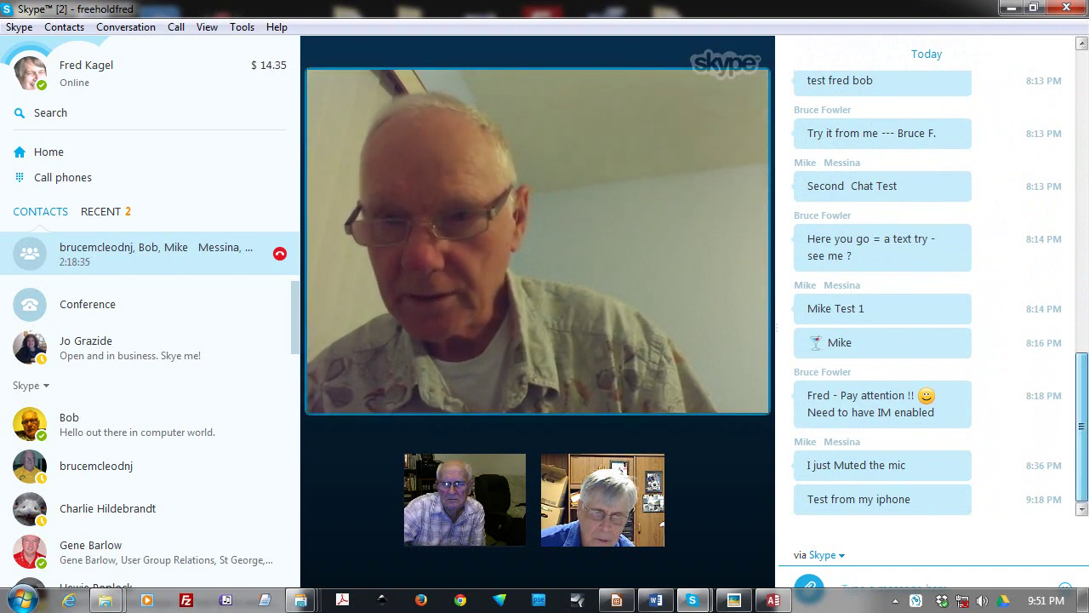
pyautogui.scroll(2, 882, 293)
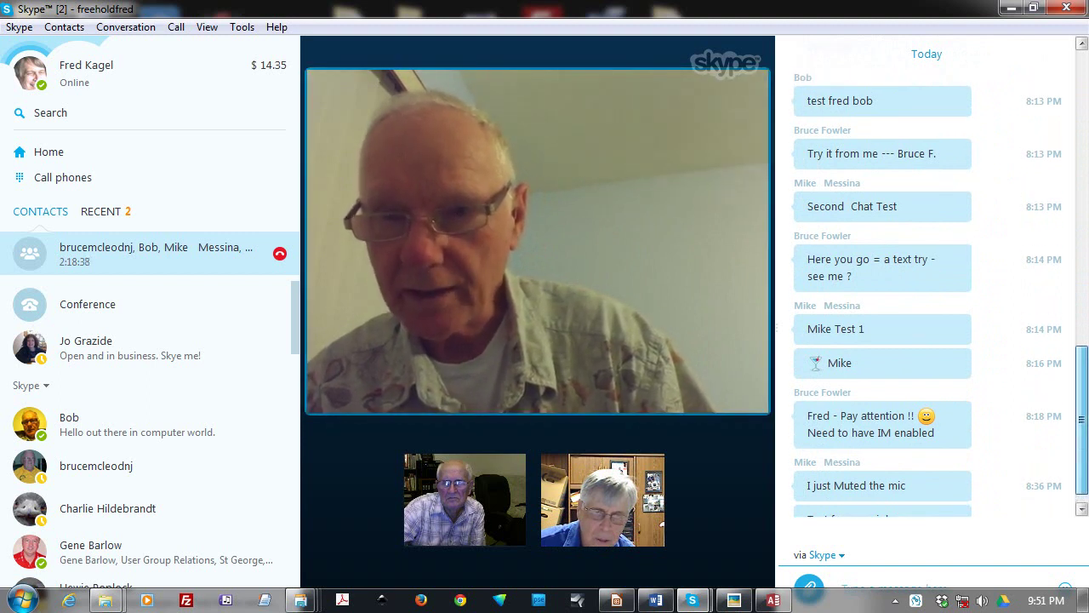
pyautogui.scroll(10, 883, 293)
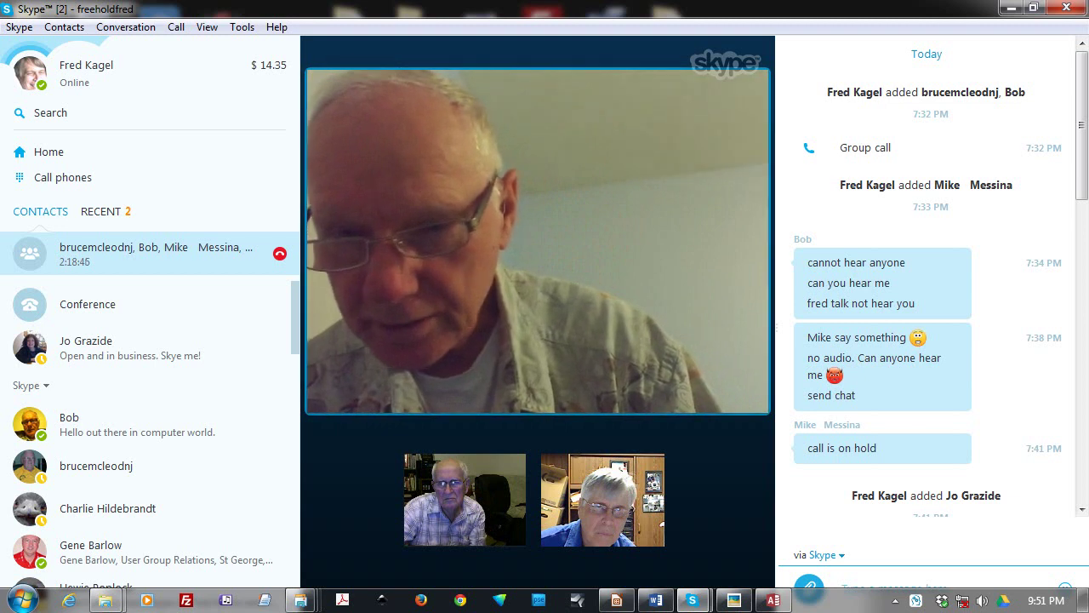
pyautogui.scroll(-1, 927, 281)
pyautogui.scroll(-15, 927, 281)
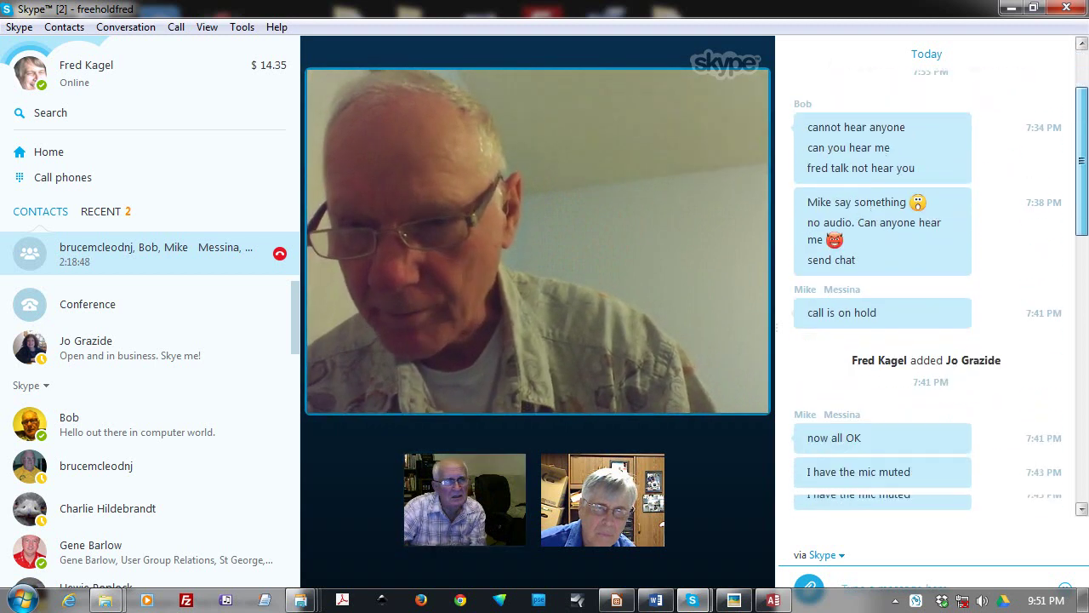